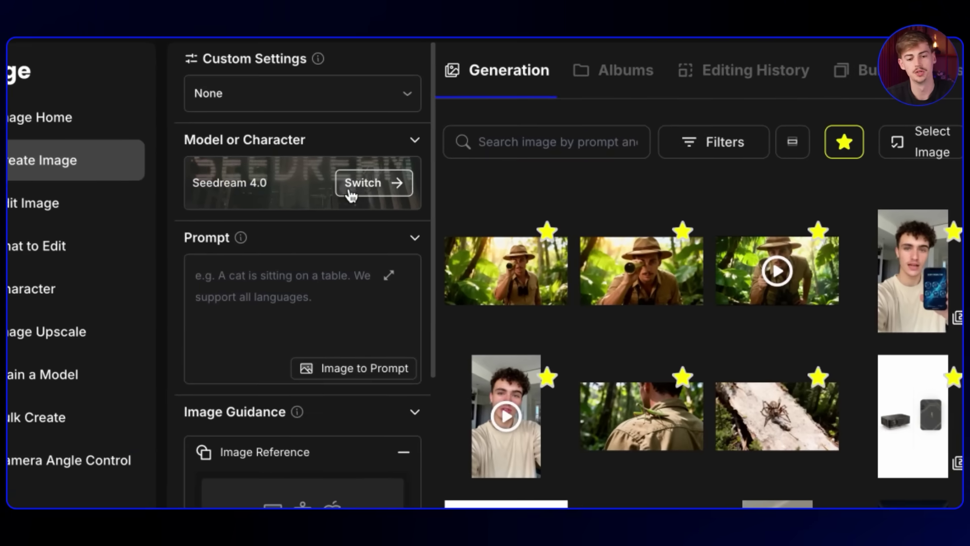
In Output Settings, choose 4K resolution and Widescreen (16:9), then review the other aspect ratios.
left_click(351, 194)
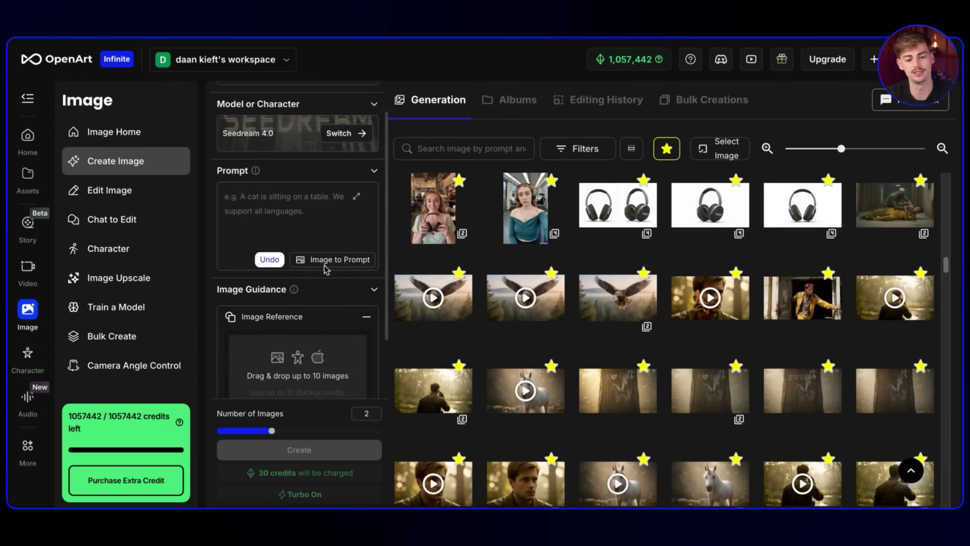
scroll(308, 282, "down", 3)
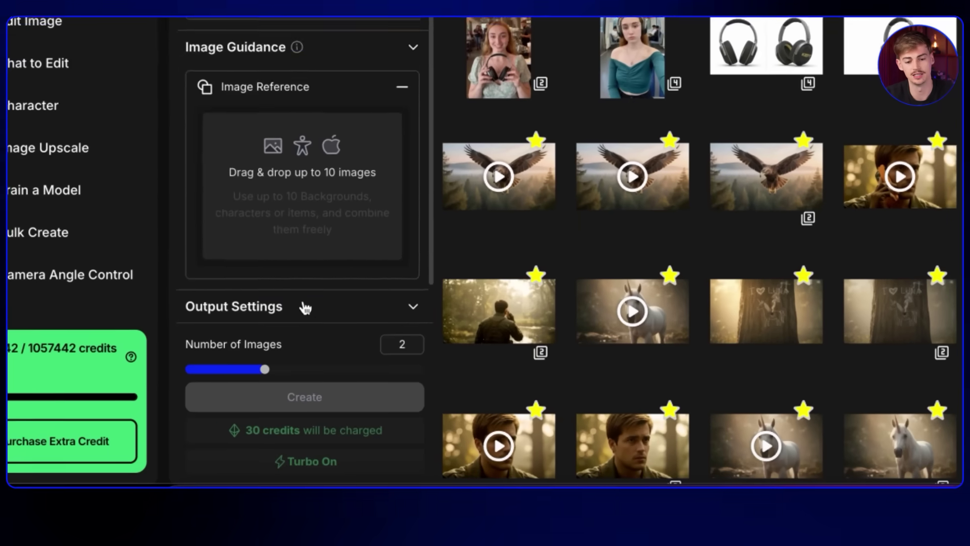
left_click(314, 389)
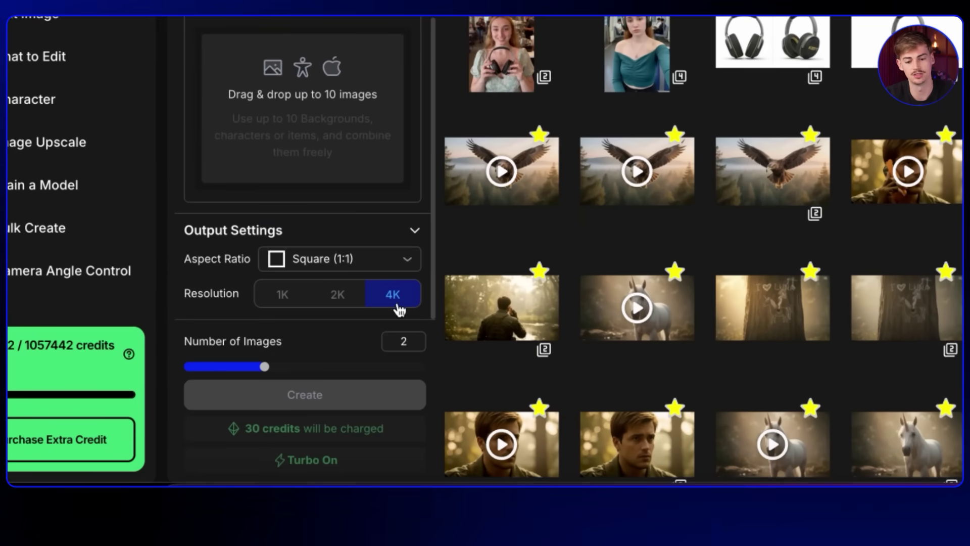
left_click(315, 263)
left_click(316, 320)
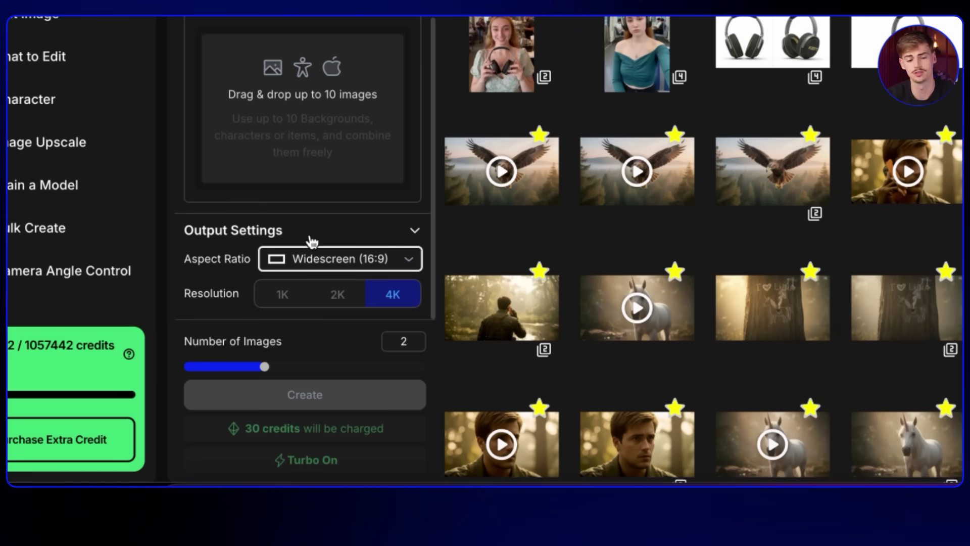
left_click(328, 262)
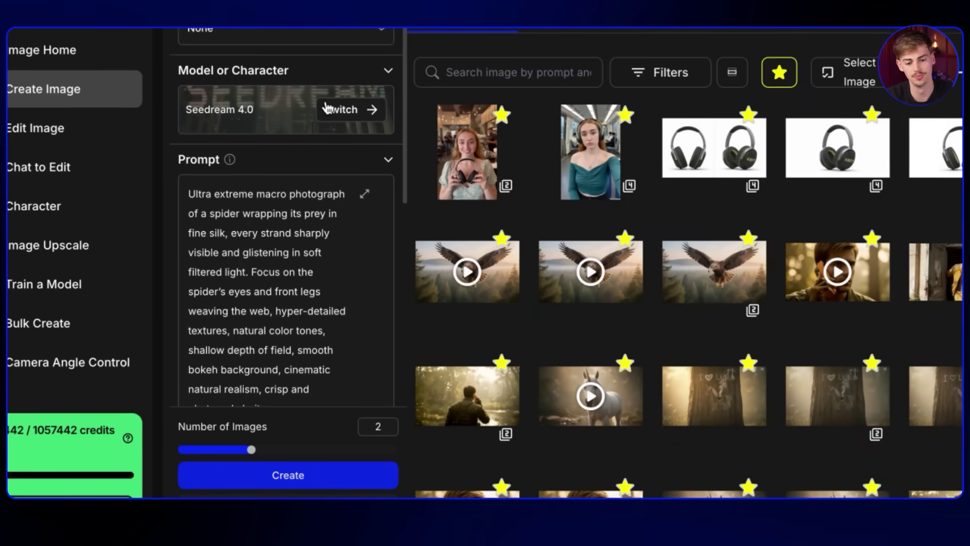
Raise Number of Images from 2 to 4 and generate the macro spider images.
scroll(273, 252, "down", 6)
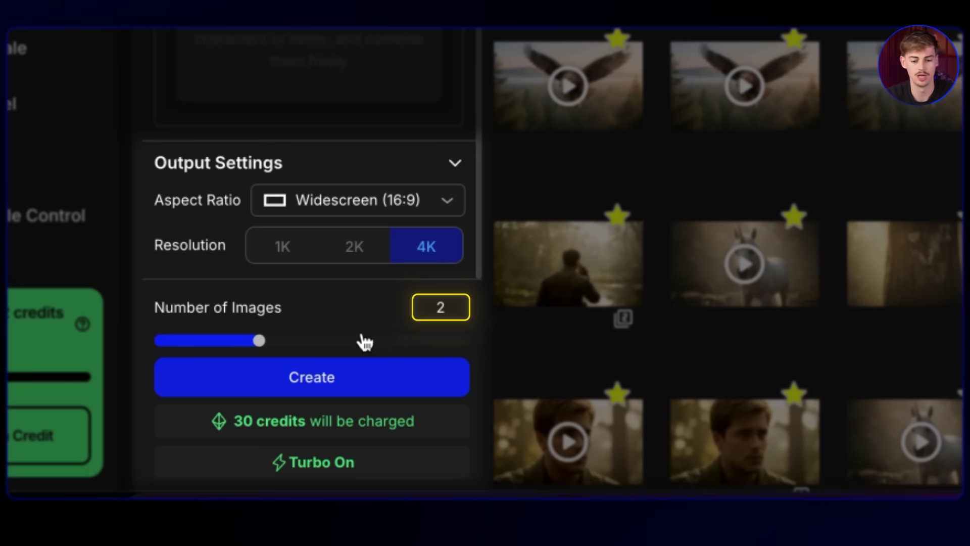
left_click_drag(362, 340, 476, 342)
left_click(372, 389)
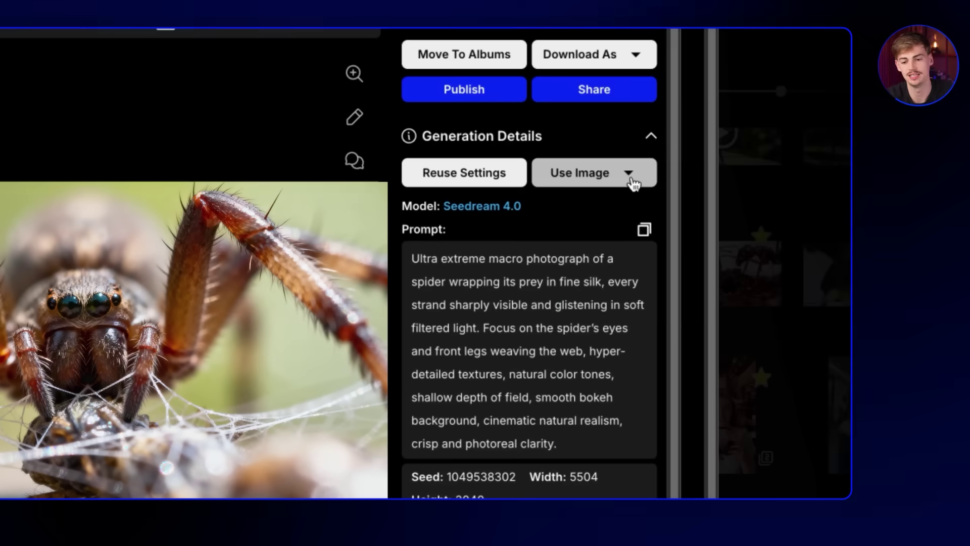
Show the spider image's Use Image options: Image to Video, Chat to Edit, Subject Reference.
left_click(629, 174)
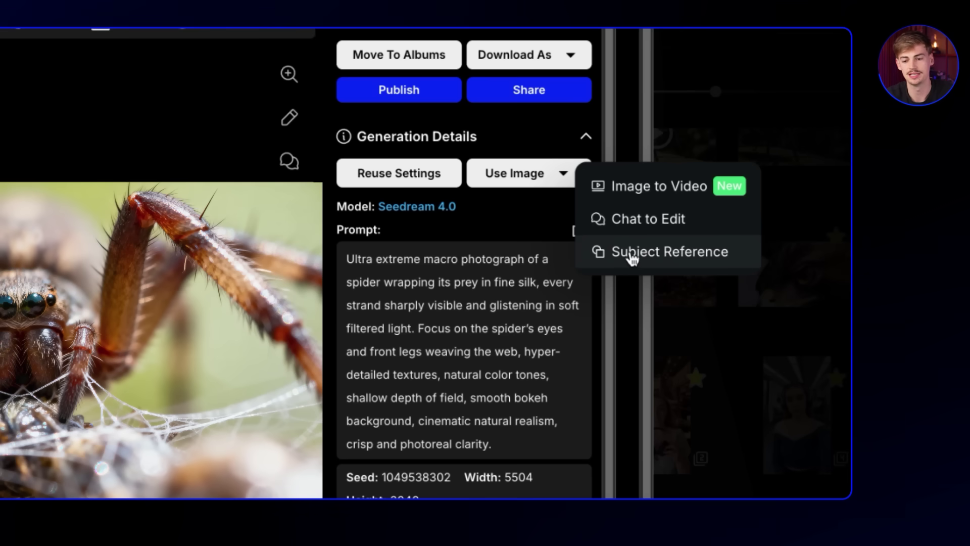
Generate from the spider reference with prompt 'create a extreme ultra macro of the eyes of the spider', then open it.
left_click(633, 252)
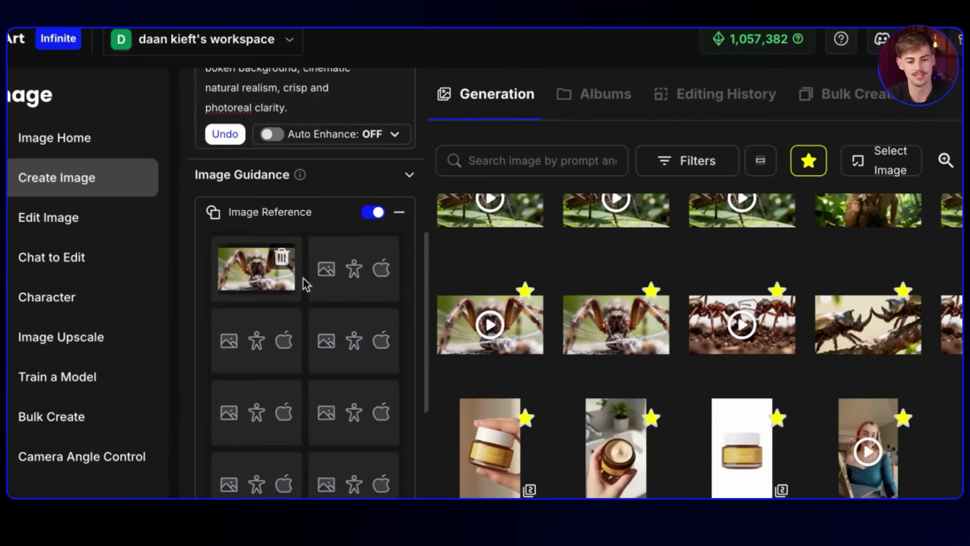
scroll(305, 284, "up", 5)
triple_click(289, 262)
type("create a extreme ultra macro")
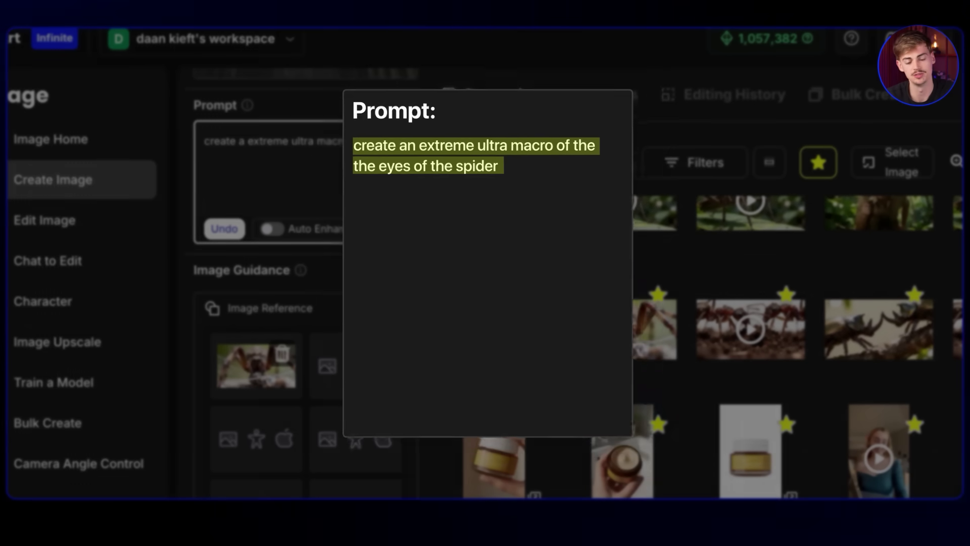
type("of the eyes of the spider")
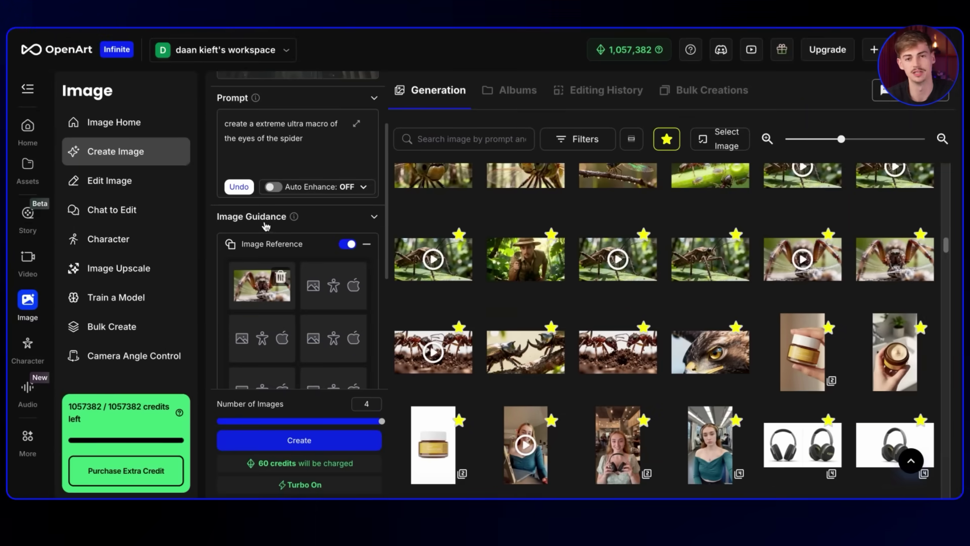
left_click(436, 177)
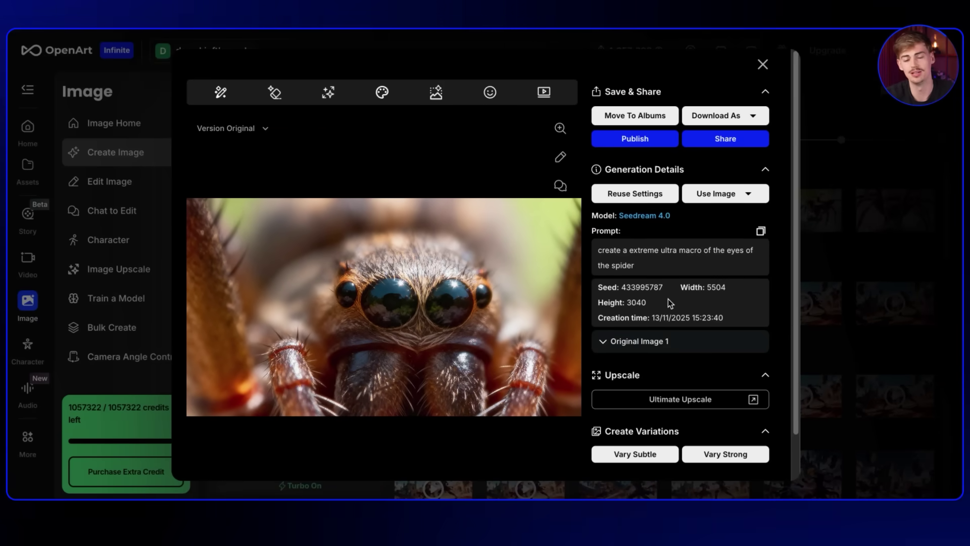
Close the viewer and generate extreme macro images of the spider's right leg.
left_click(763, 65)
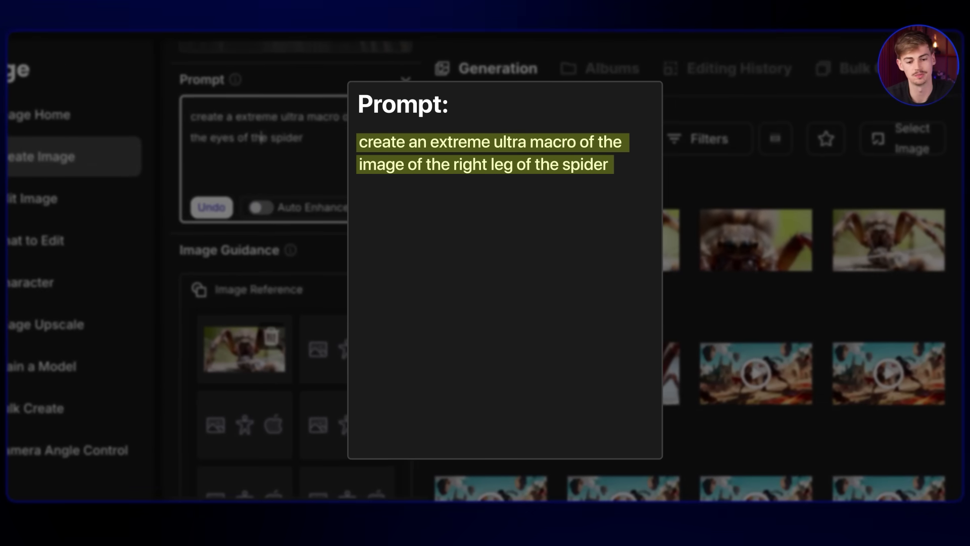
left_click(297, 446)
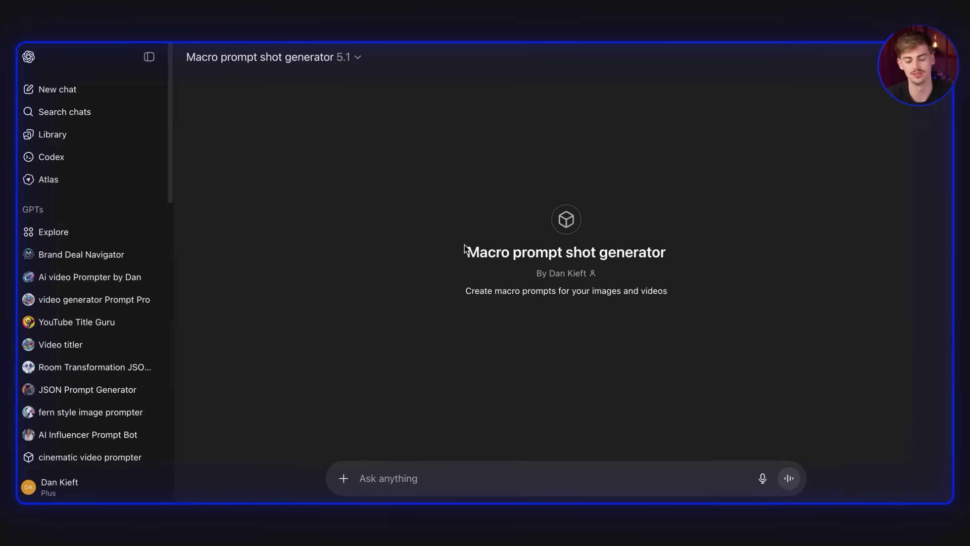
Send the request 'make an image prompt of a dragonfly on a jungle floor'.
type("make an image prompt of a dragonfly on a jungle ")
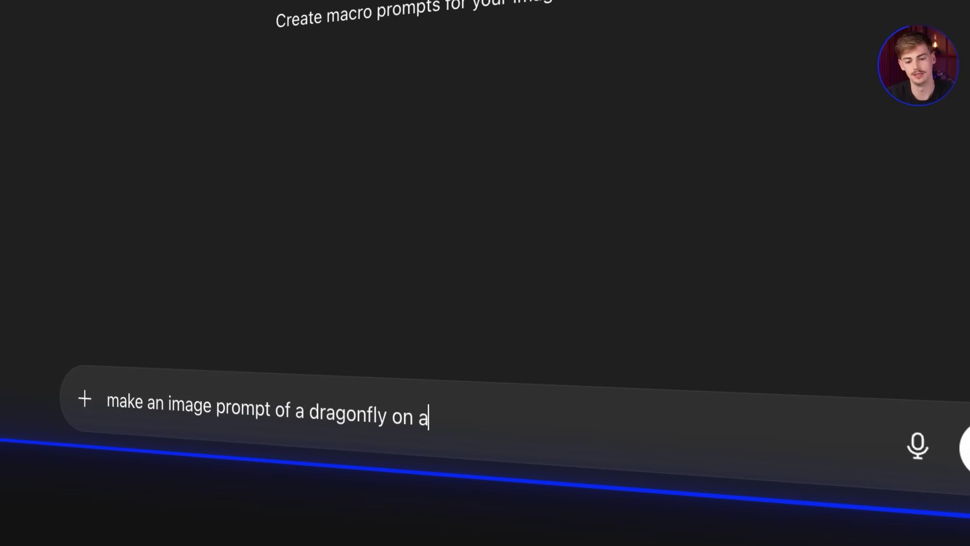
type("floor")
key("Return")
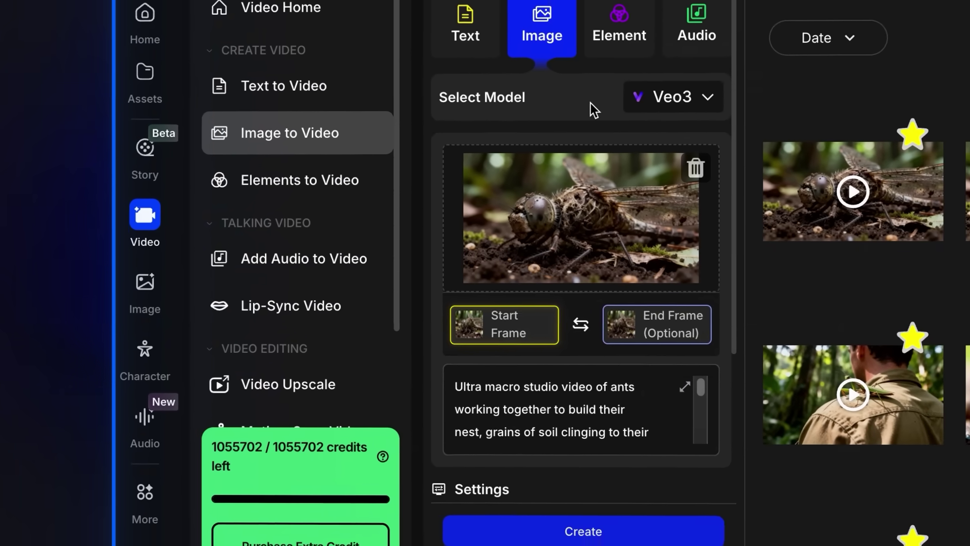
Open Video > Image to Video and select Veo3 as the video model.
left_click(693, 102)
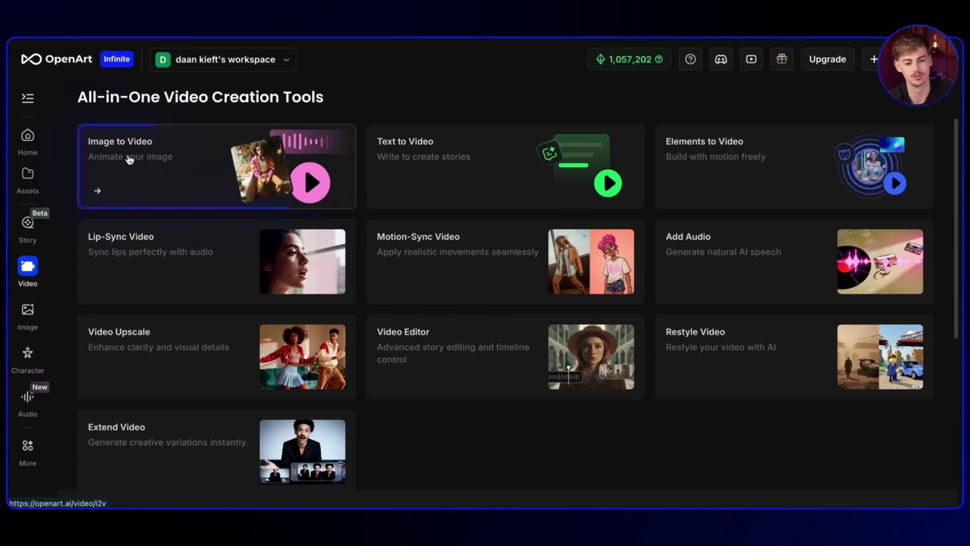
left_click(130, 160)
left_click(362, 193)
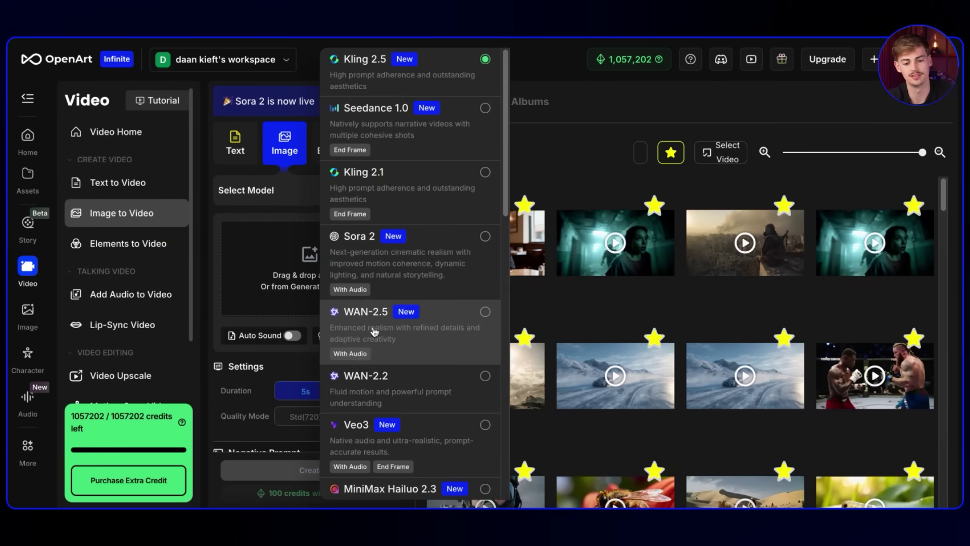
left_click(353, 434)
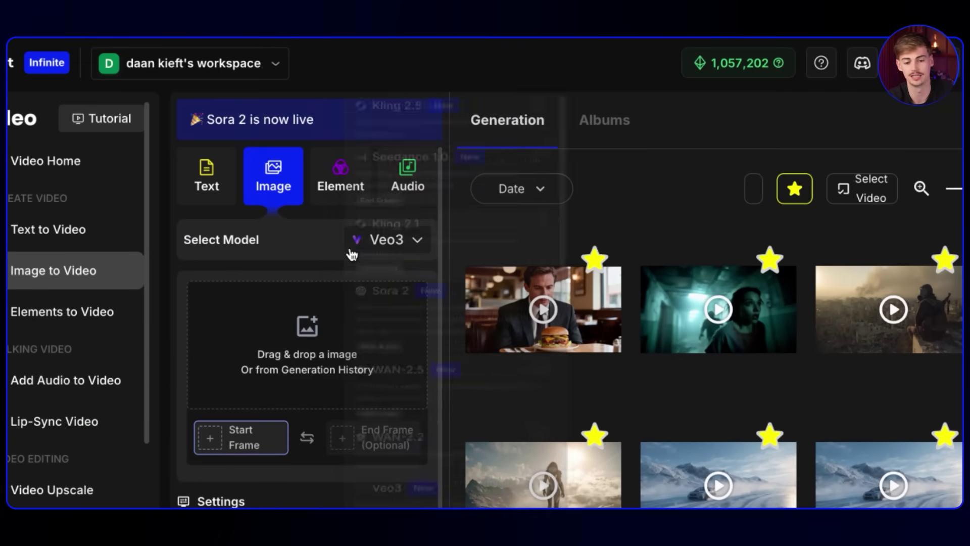
left_click(352, 253)
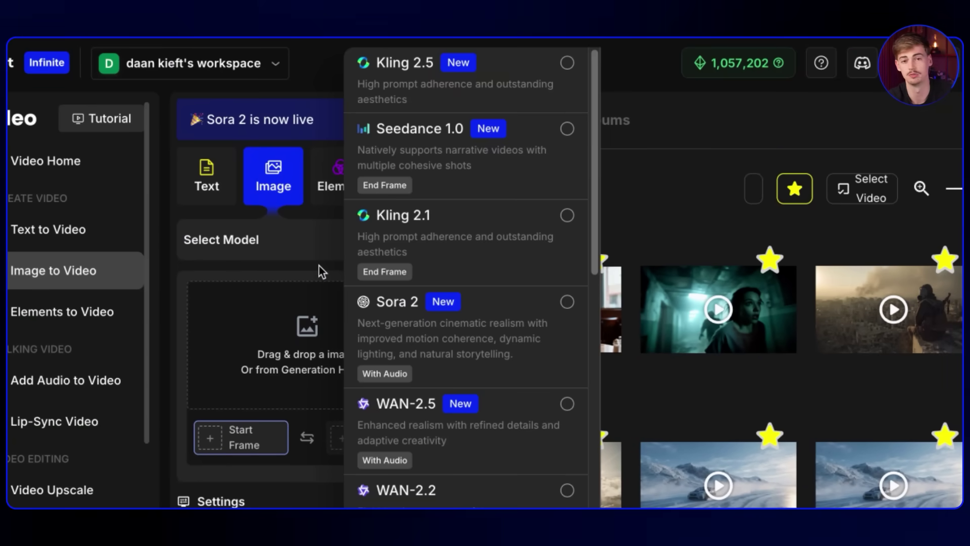
scroll(531, 385, "down", 2)
scroll(485, 435, "down", 5)
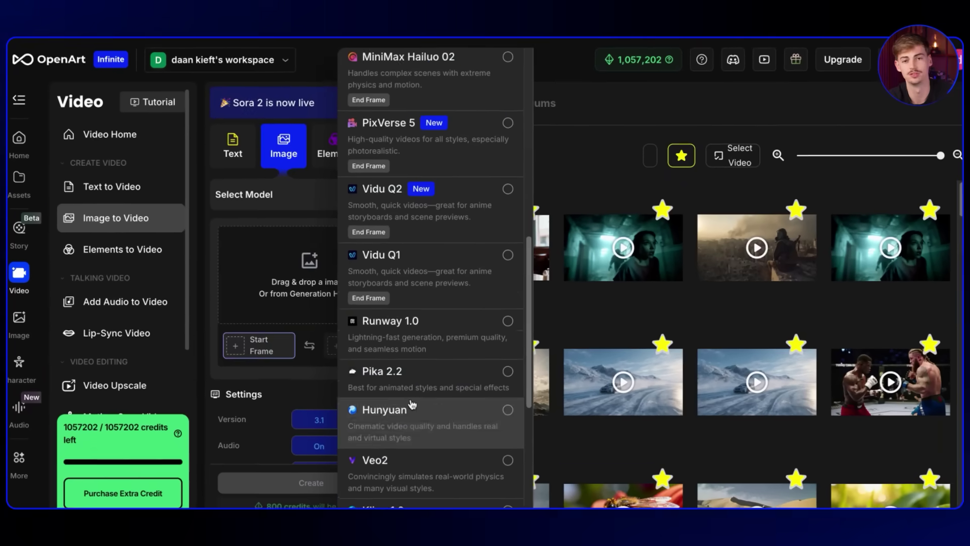
left_click(303, 195)
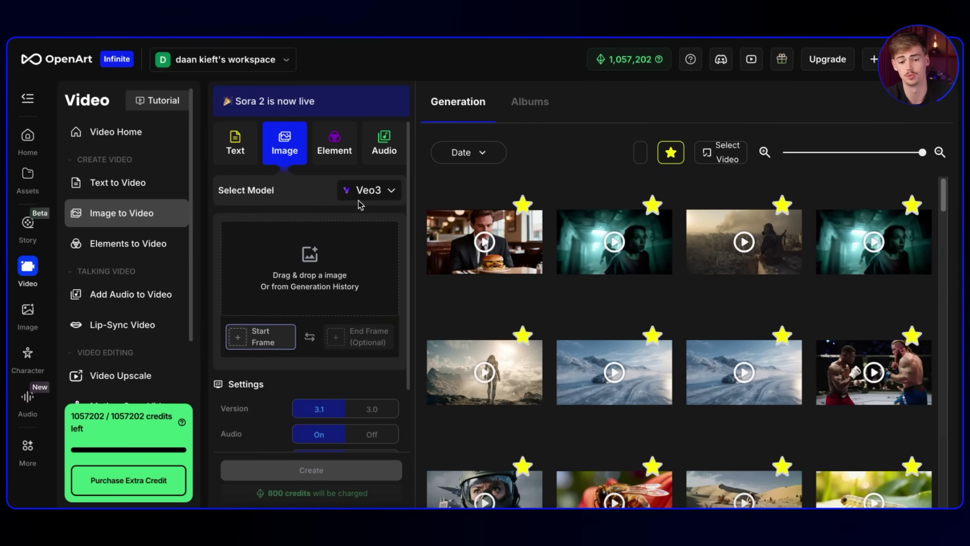
Drop the spider image in as the start frame and raise the resolution to 1080p.
scroll(230, 269, "down", 2)
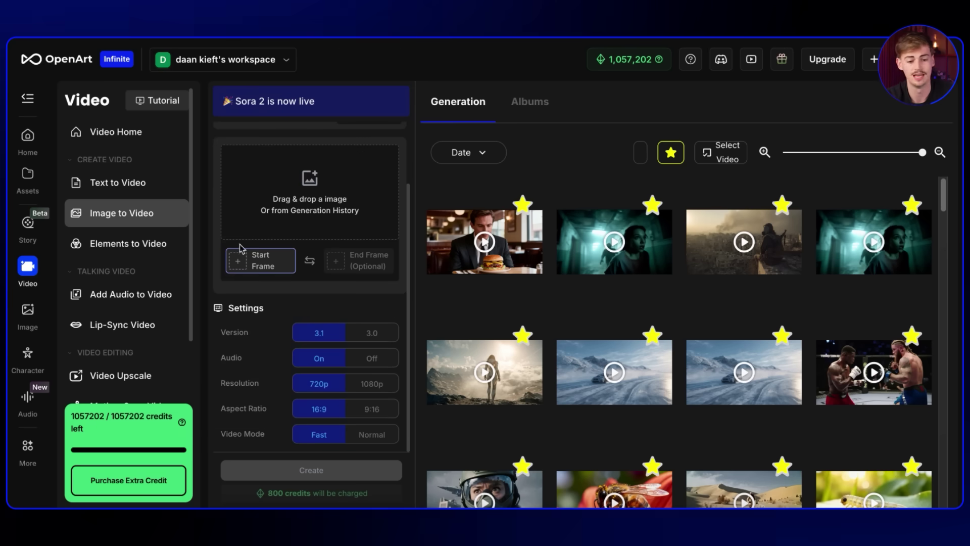
left_click_drag(414, 230, 309, 183)
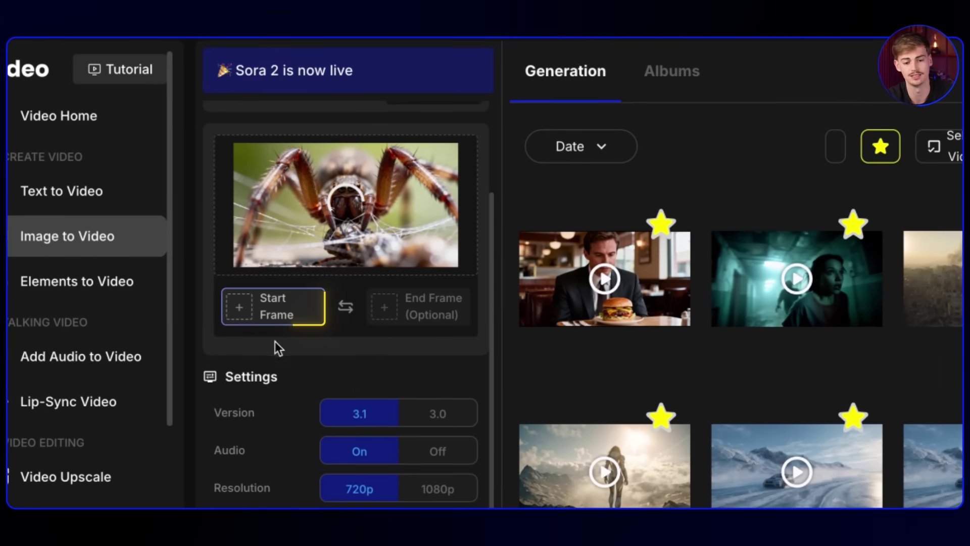
scroll(357, 404, "down", 2)
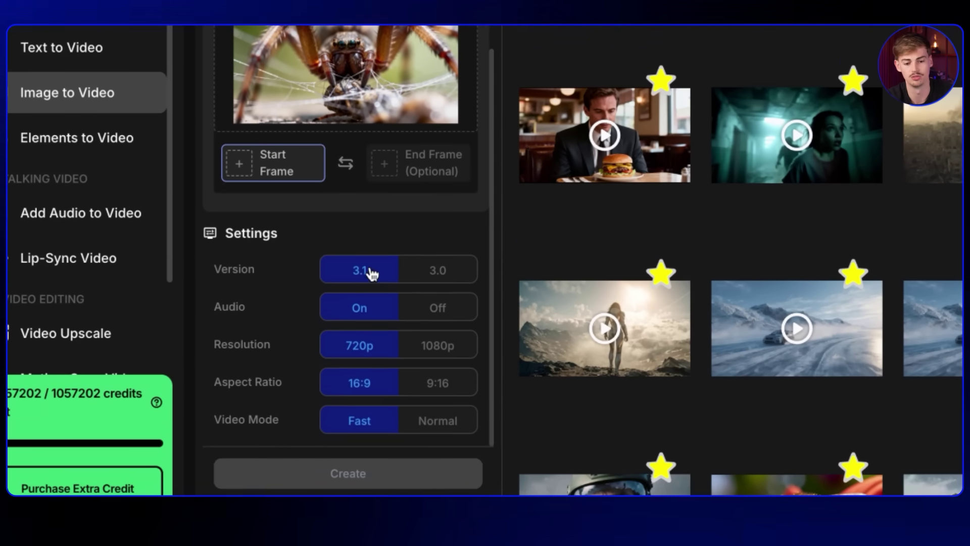
left_click(442, 354)
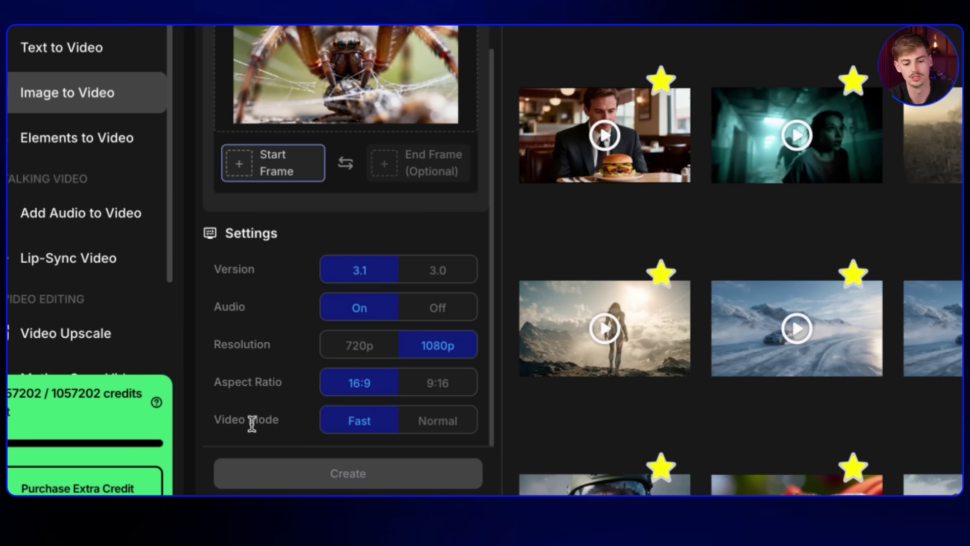
Set the Video Mode to Normal after briefly trying Fast.
left_click(434, 427)
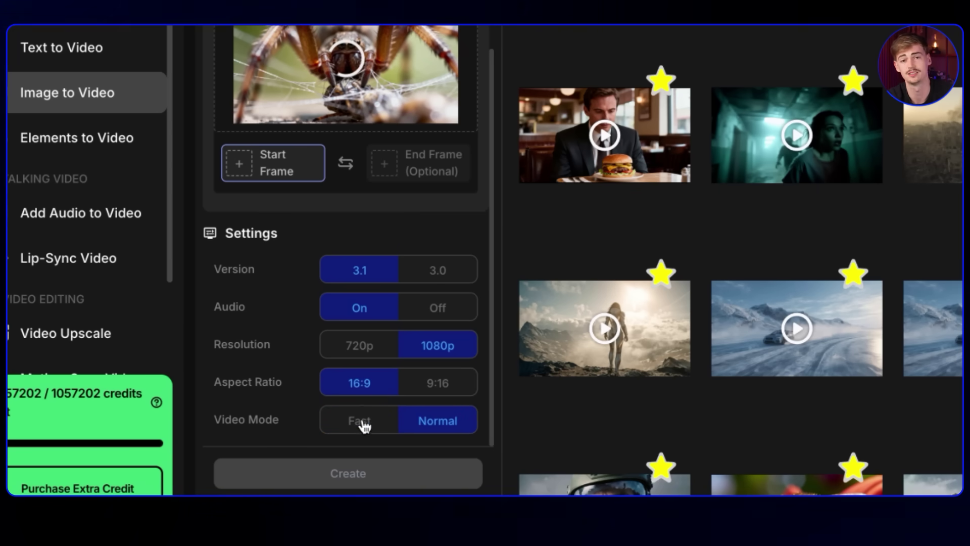
left_click(364, 426)
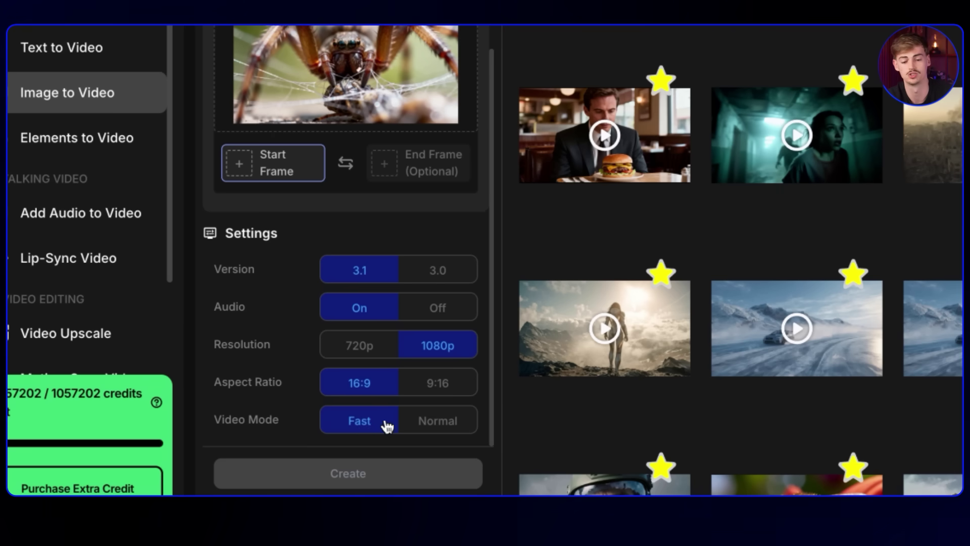
left_click(427, 418)
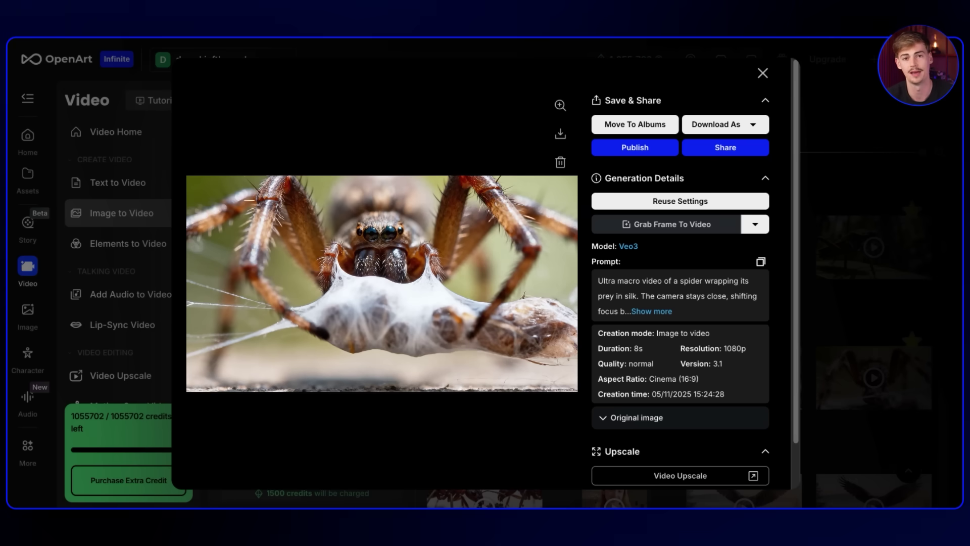
Close the spider video's Generation Details modal.
key("Escape")
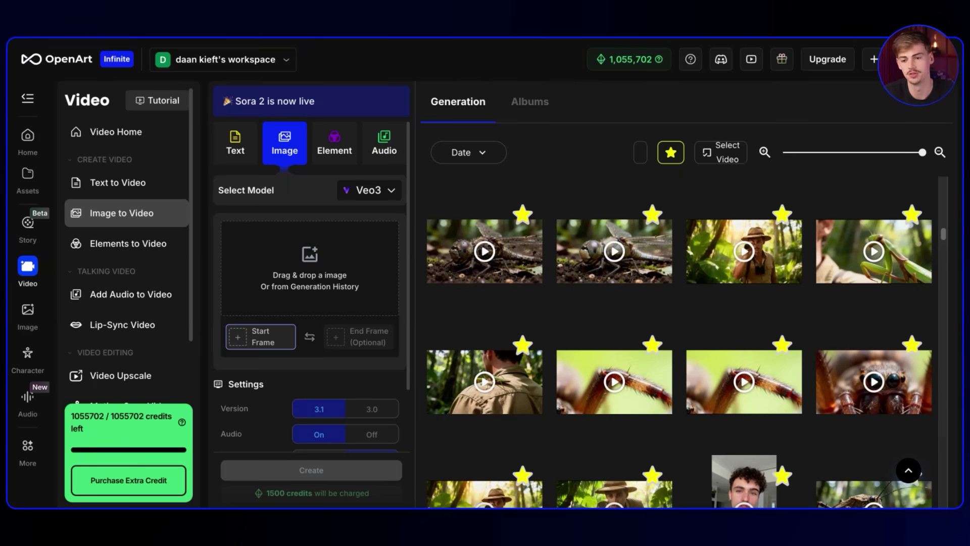
Drag the ant image from the downloads list onto the Start Frame drop zone.
left_click_drag(783, 69, 280, 243)
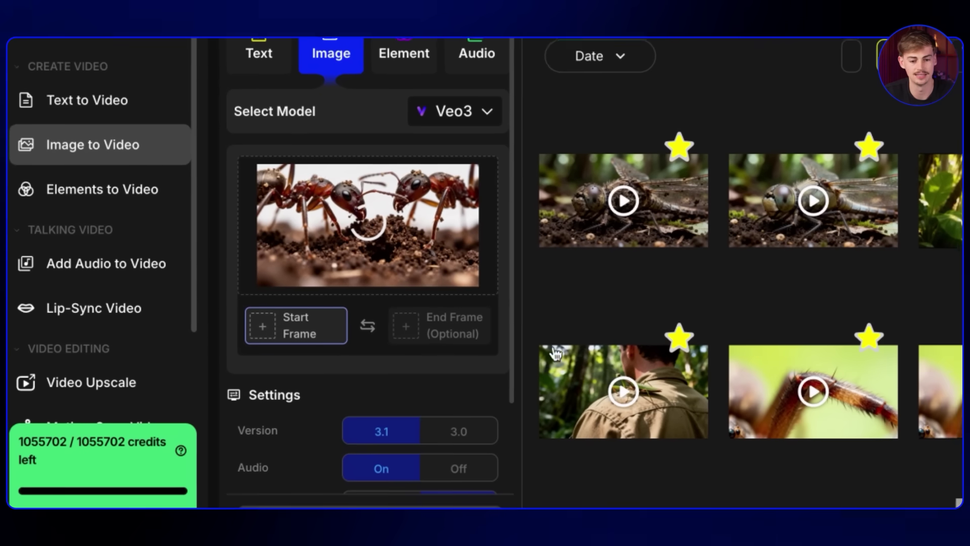
mouse_move(598, 436)
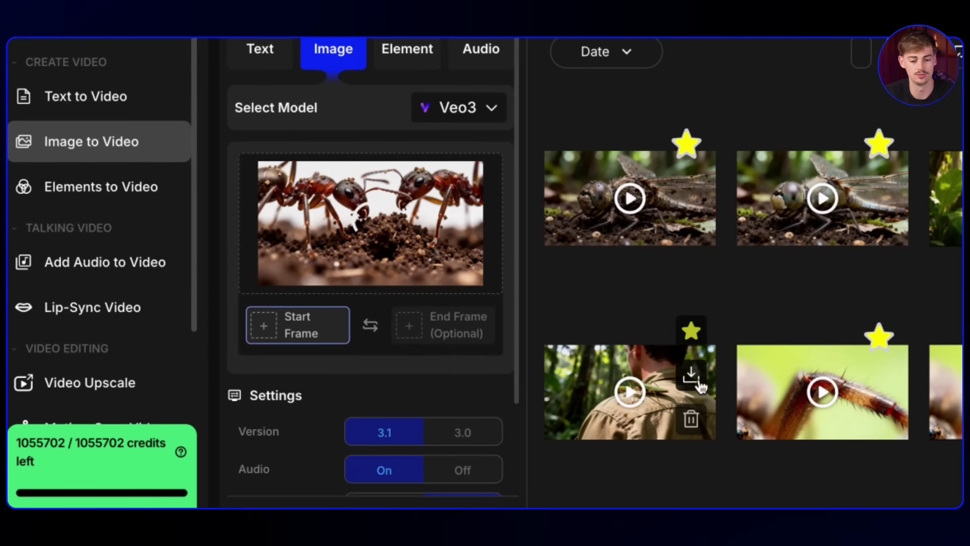
scroll(374, 329, "down", 1)
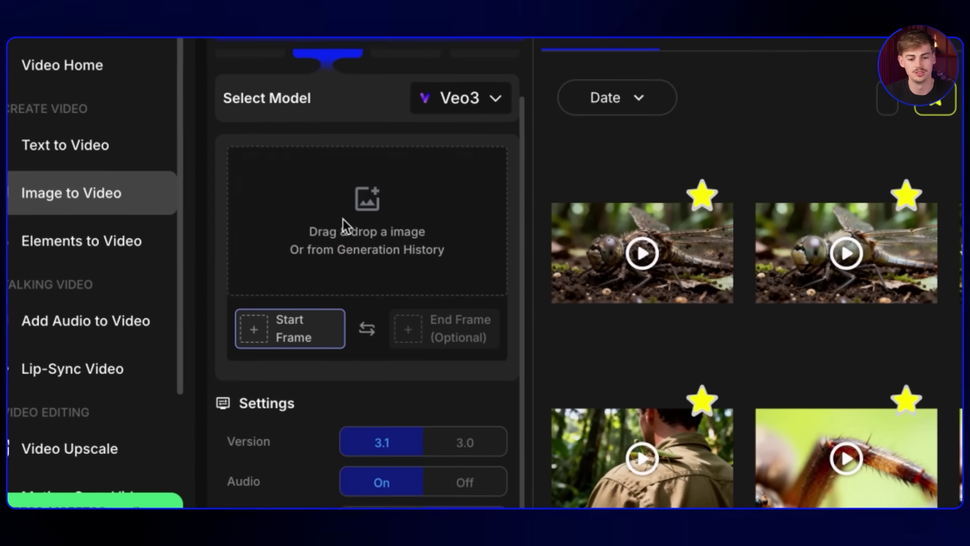
Load the dead-dragonfly macro image as both the Start Frame and the End Frame.
left_click_drag(642, 262, 415, 266)
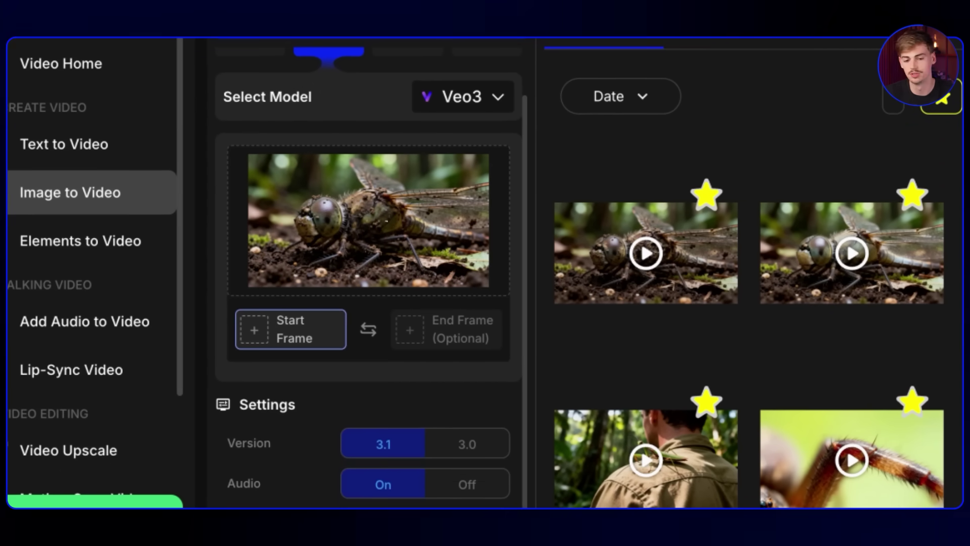
left_click(454, 329)
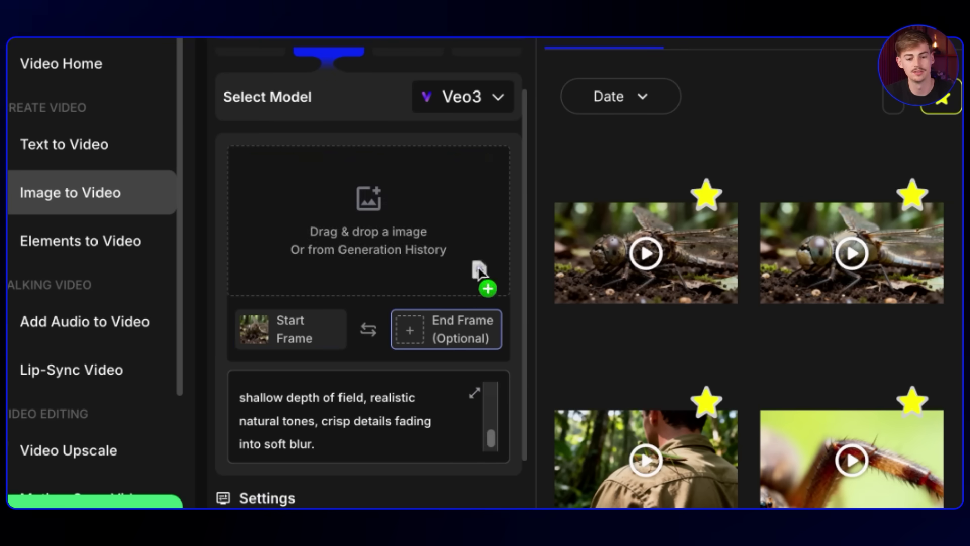
left_click_drag(462, 278, 444, 225)
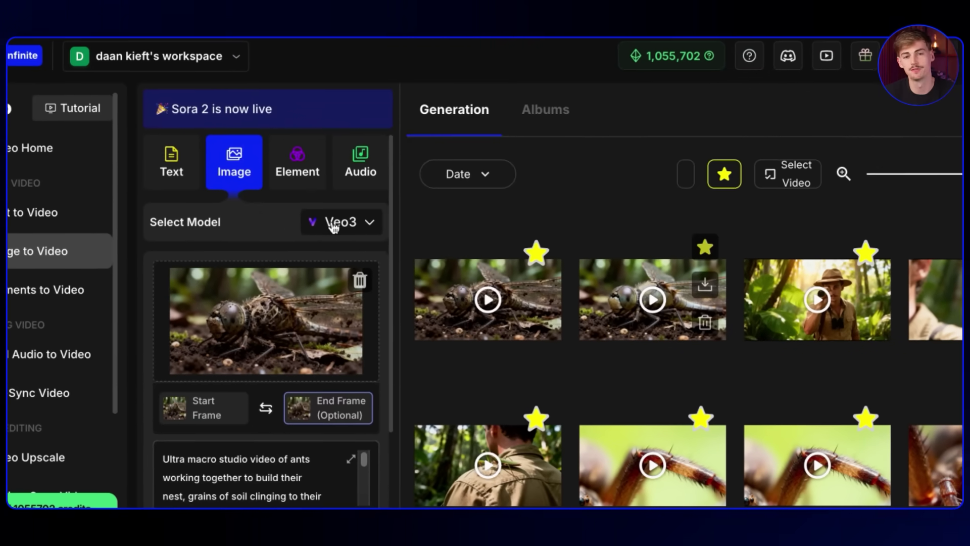
Switch the video model to Kling 2.1 and erase the old ant prompt text.
left_click(334, 224)
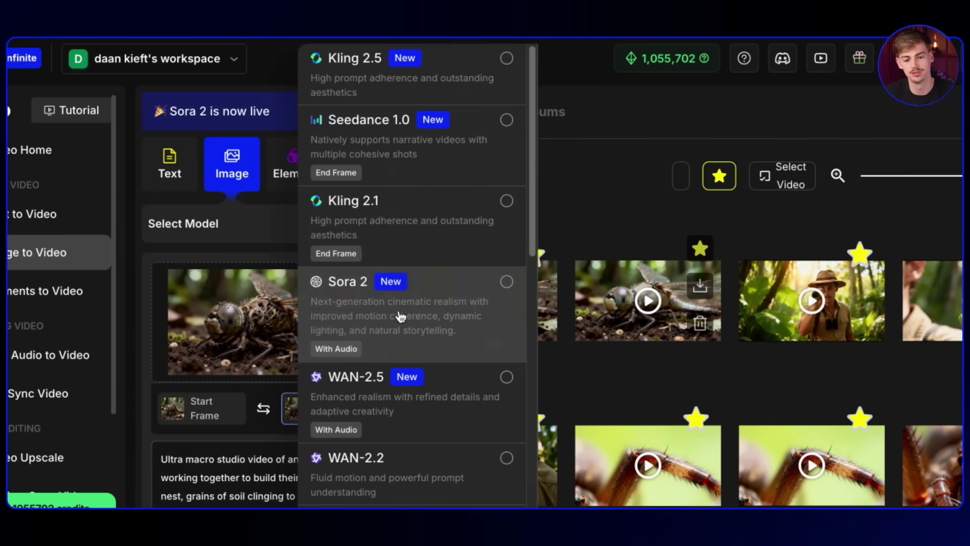
left_click(393, 229)
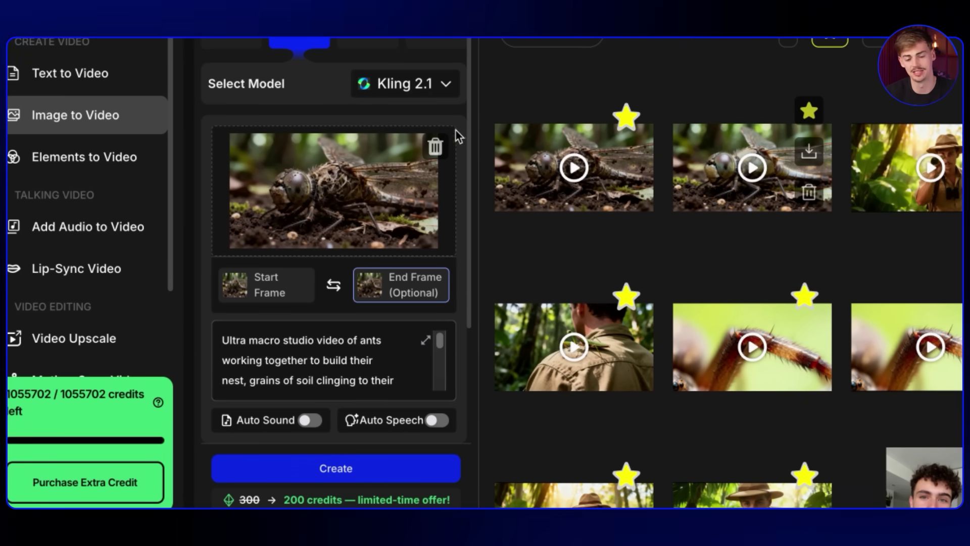
left_click(435, 146)
scroll(384, 252, "down", 3)
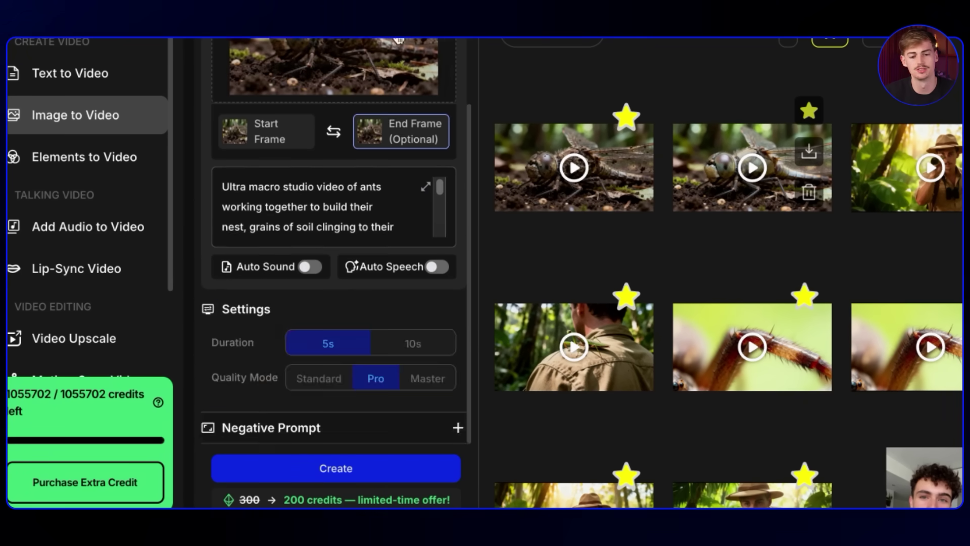
scroll(359, 343, "up", 3)
triple_click(332, 341)
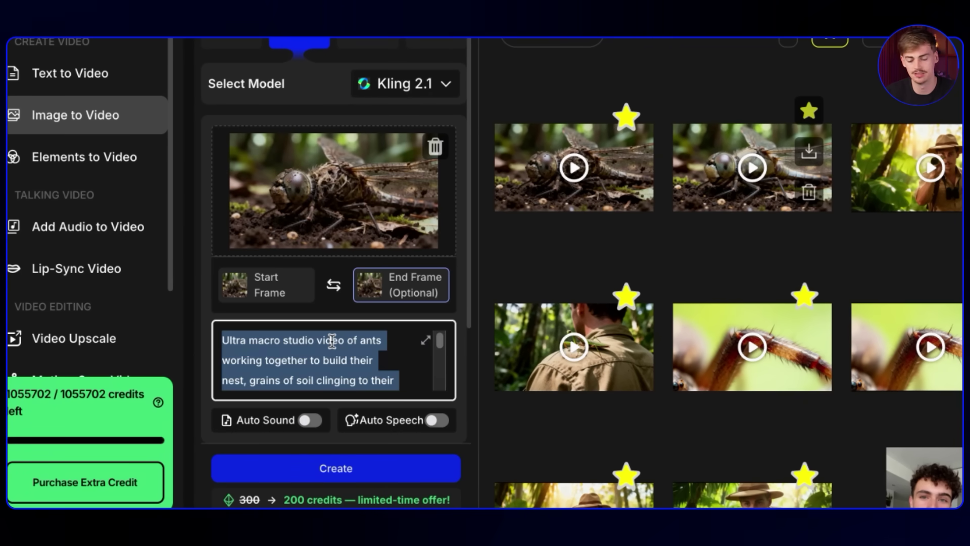
key("BackSpace")
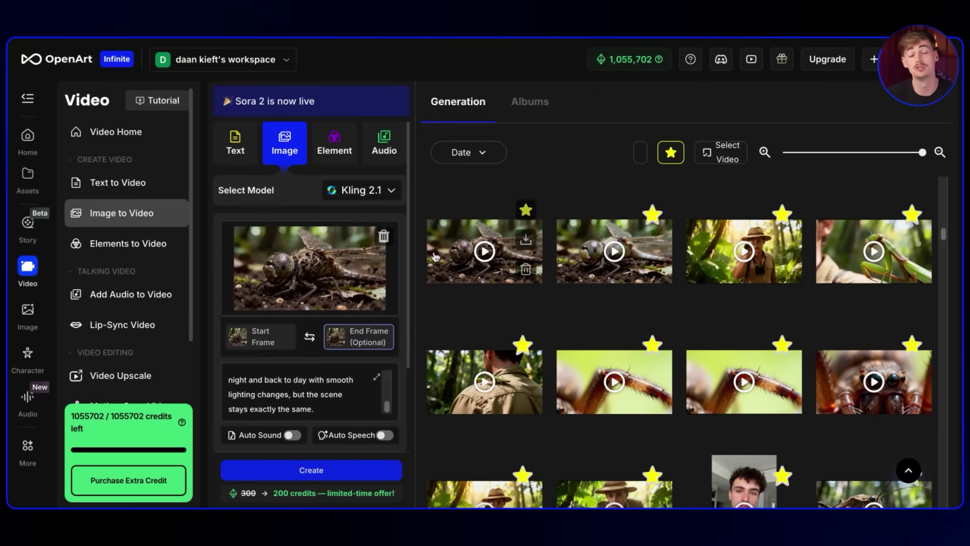
Open the finished dragonfly clip's details and move on to the next generated video.
left_click(435, 257)
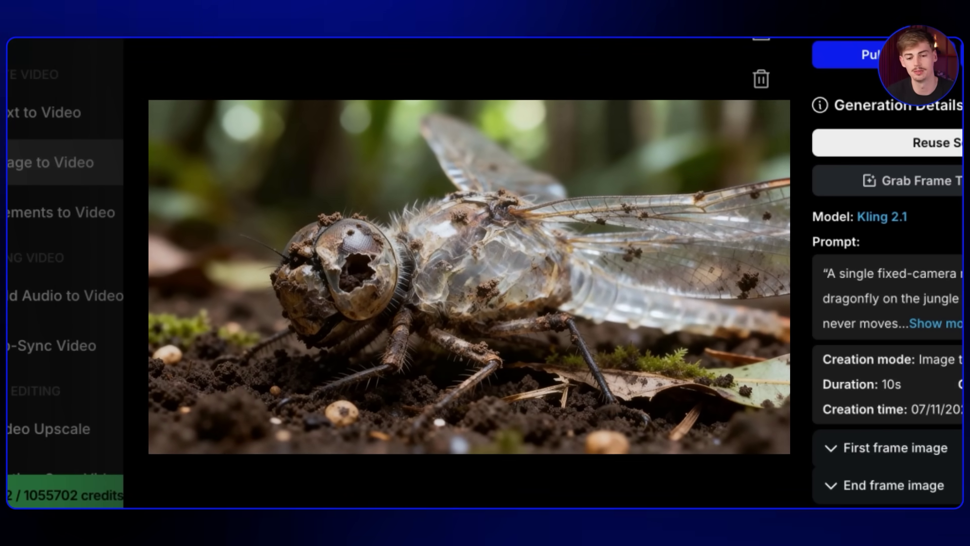
left_click(751, 278)
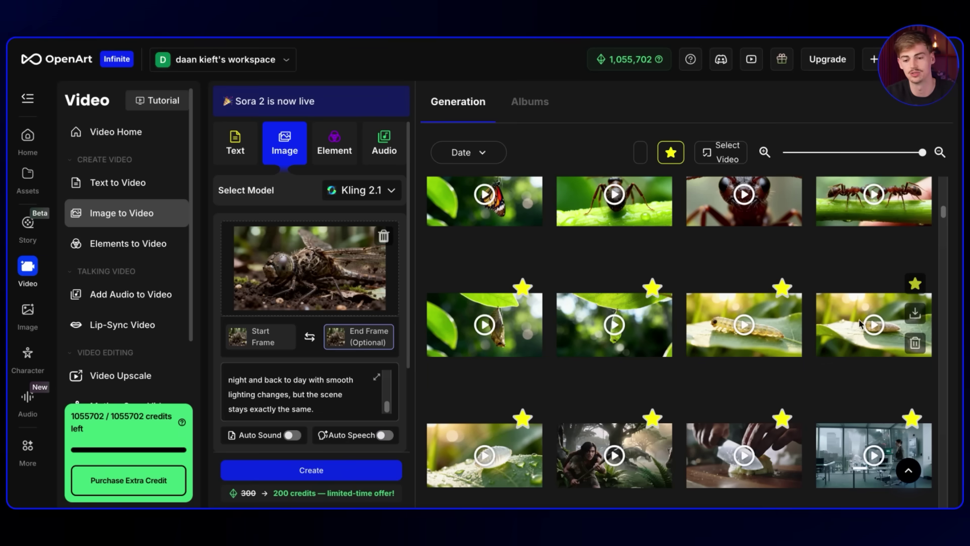
Play the insect egg clip and reveal its first and end frame images.
left_click(821, 328)
left_click(842, 255)
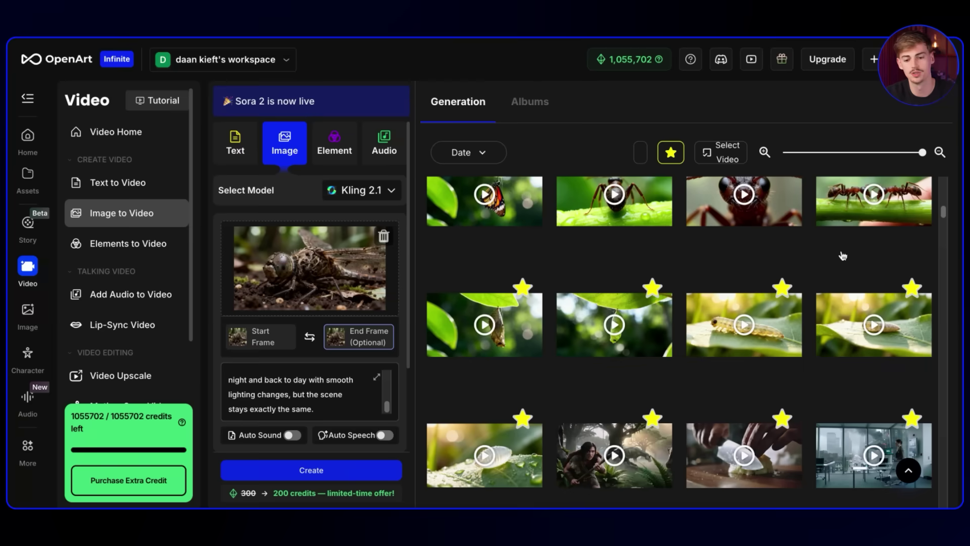
left_click(468, 449)
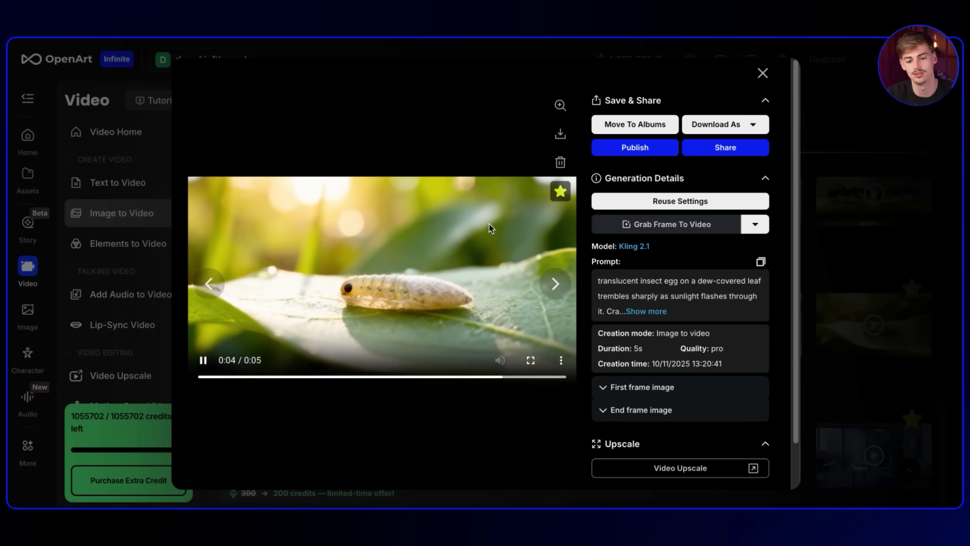
left_click(642, 387)
scroll(653, 354, "down", 4)
left_click(653, 332)
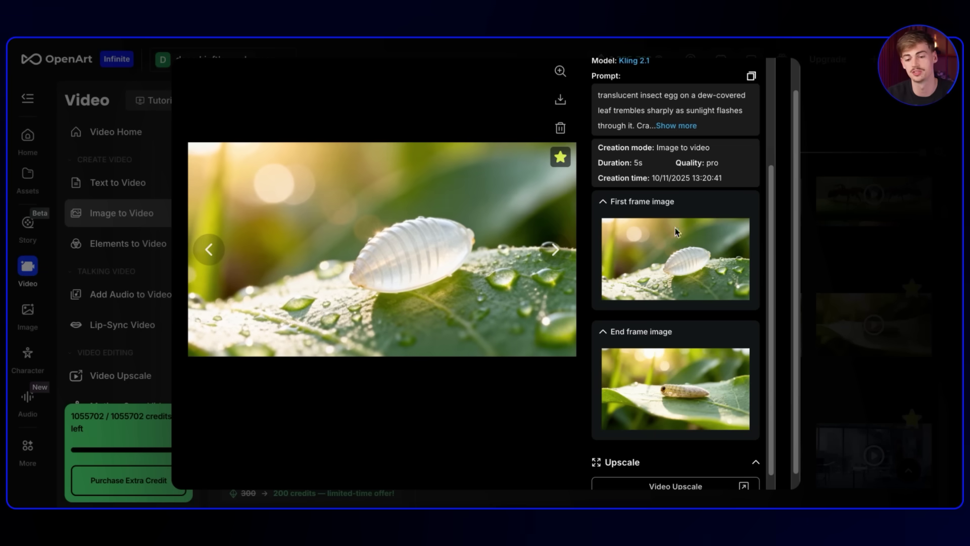
scroll(724, 368, "down", 1)
left_click(832, 244)
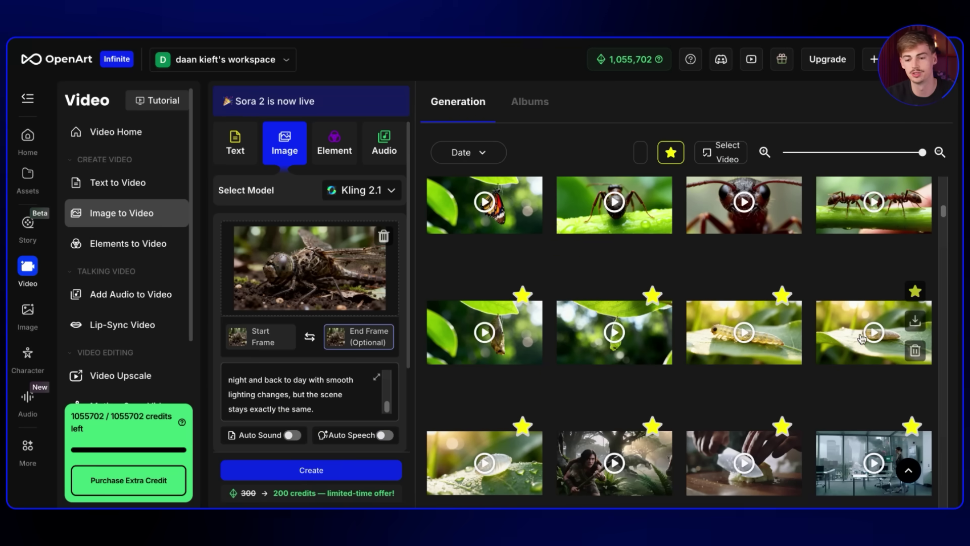
Open the pale larva clip and view its end and first frame images.
left_click(852, 331)
scroll(677, 363, "down", 1)
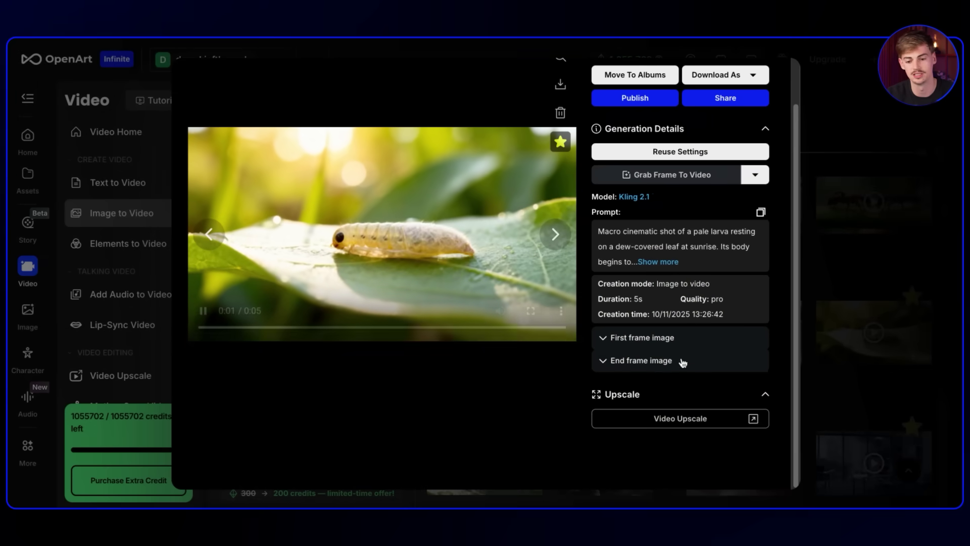
left_click(654, 361)
left_click(651, 343)
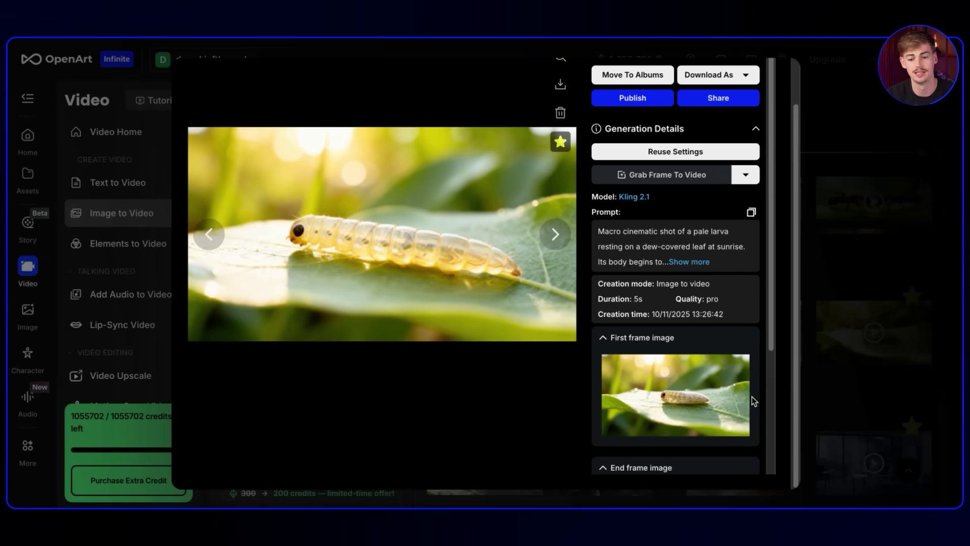
scroll(697, 289, "down", 2)
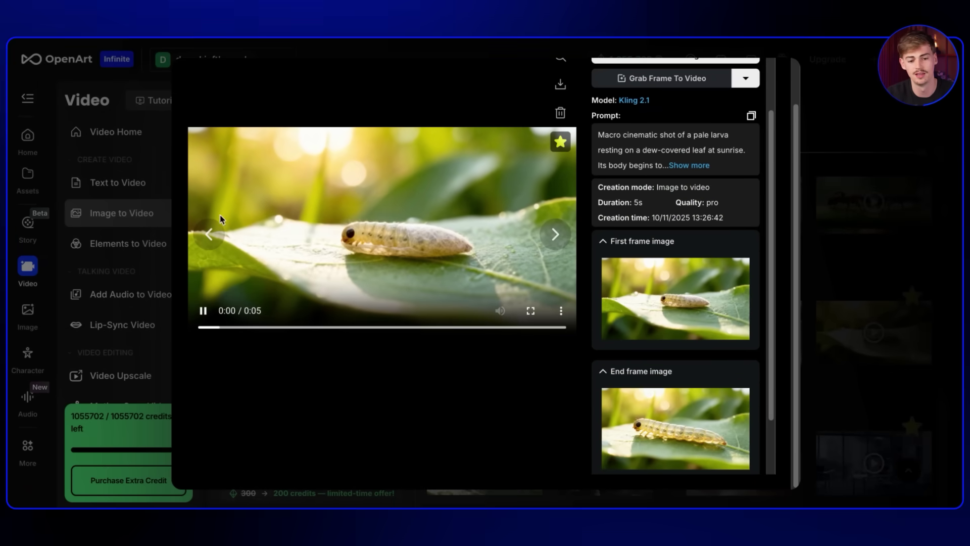
Step back through the caterpillar transformation, green chrysalis and brown chrysalis clips.
left_click(209, 234)
scroll(625, 298, "down", 2)
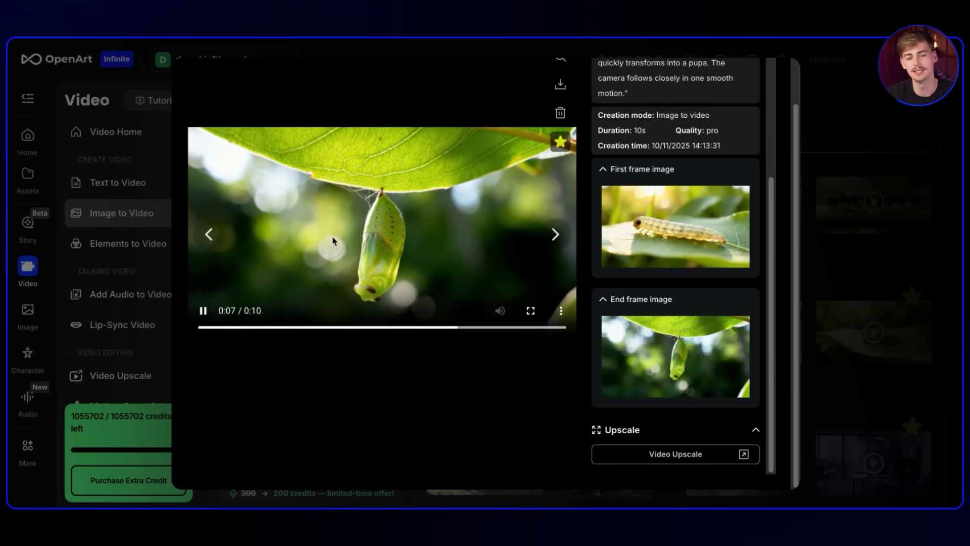
left_click(209, 234)
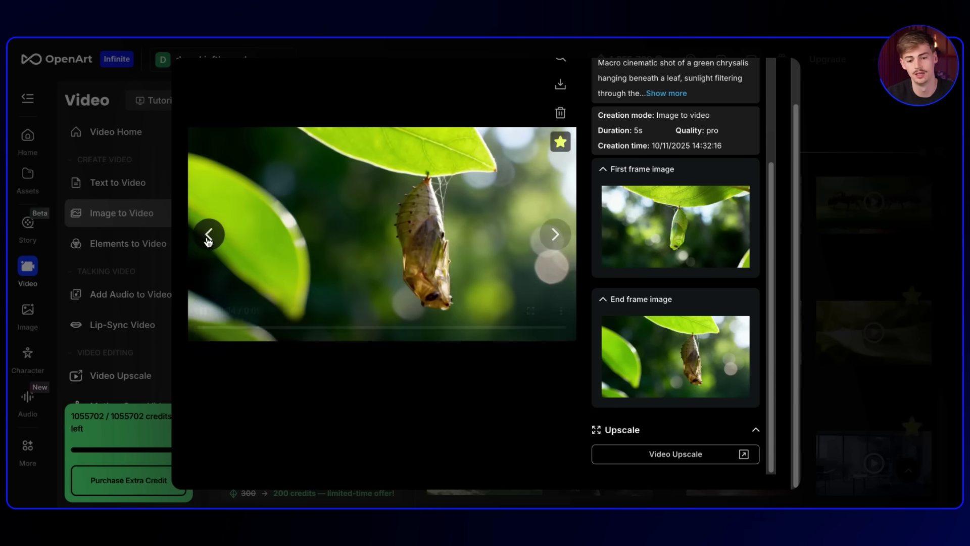
left_click(209, 235)
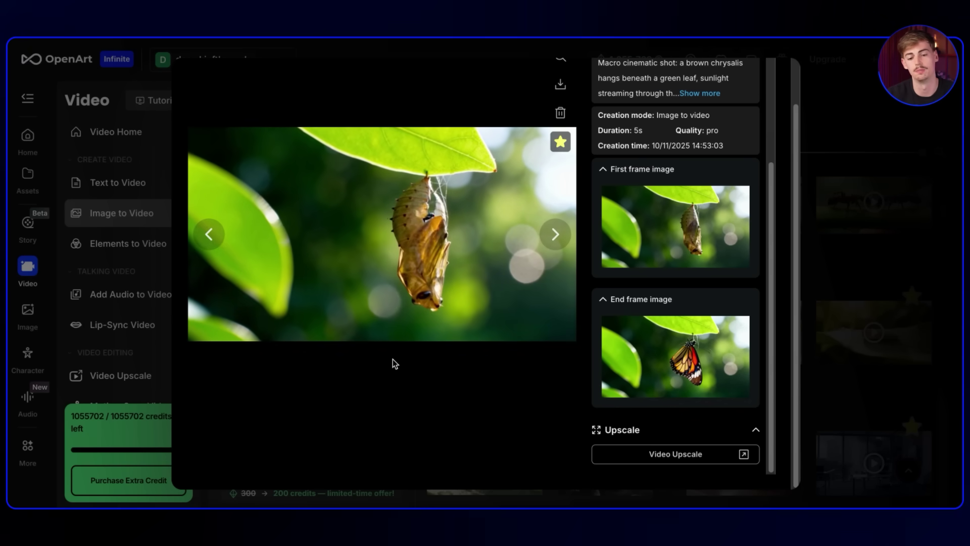